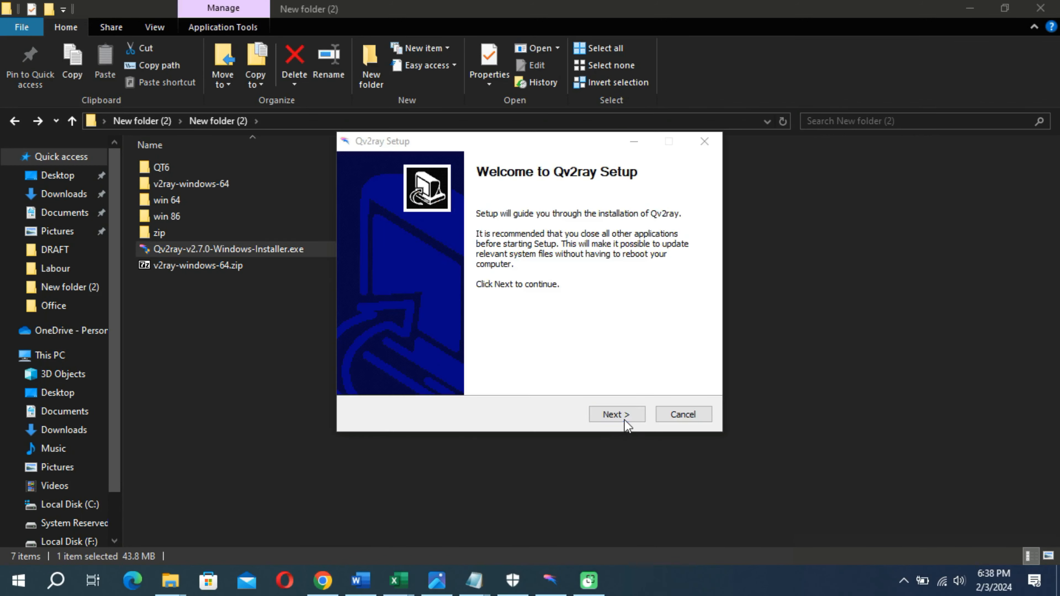
Step: Go through the Qv2ray setup wizard to install the program in C:\Program Files\qv2ray
{"action": "left_click", "coordinate": [619, 414]}
{"action": "left_click", "coordinate": [619, 414]}
{"action": "left_click", "coordinate": [616, 414]}
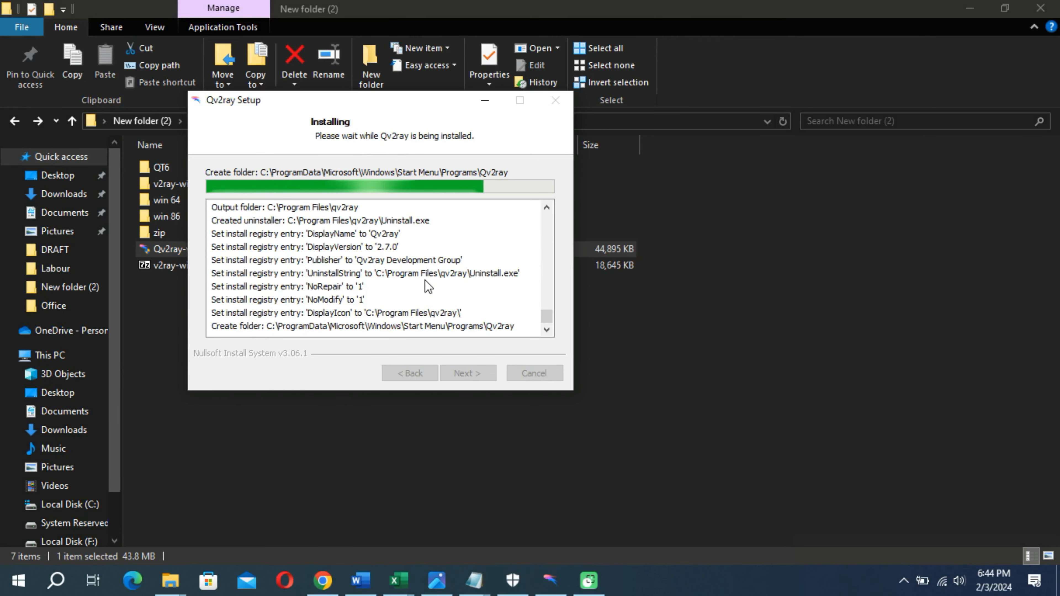
{"action": "left_click", "coordinate": [463, 373]}
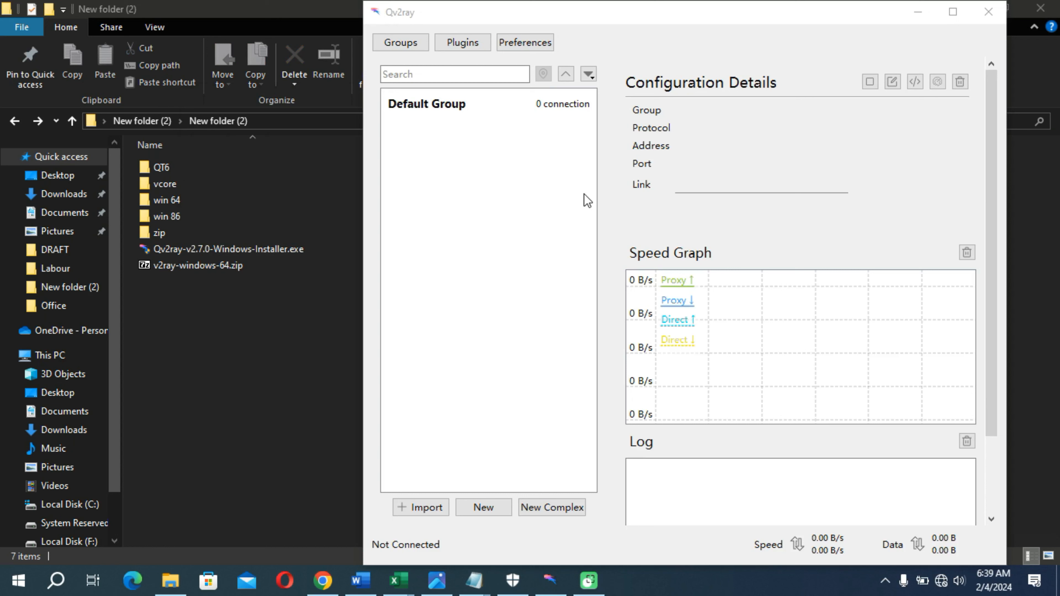
Step: Open the Kernel Settings in Qv2ray's preferences and move the window clear of the folder list behind it
{"action": "left_click", "coordinate": [540, 47]}
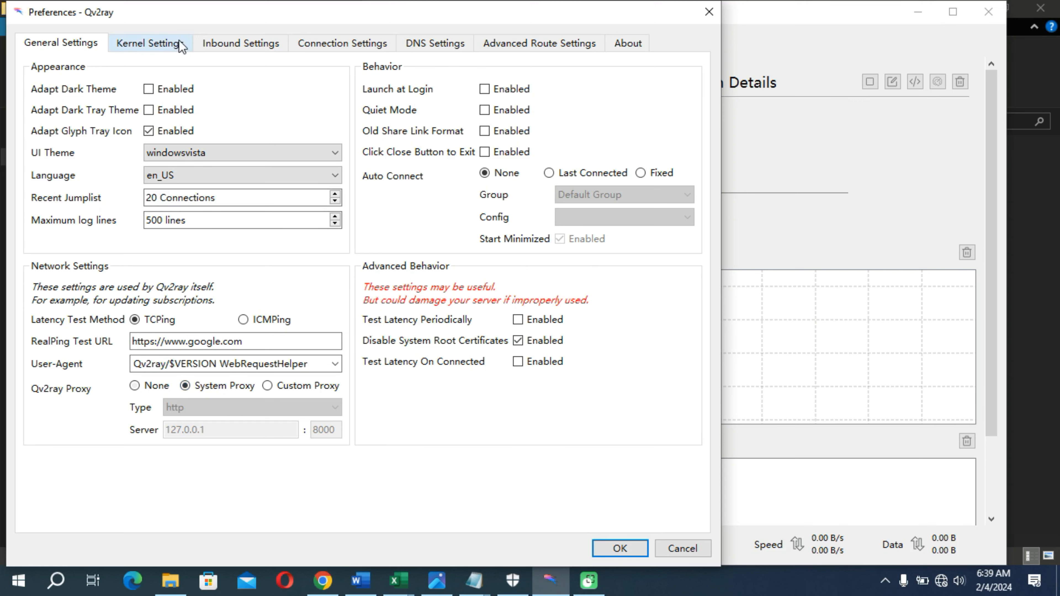
{"action": "left_click", "coordinate": [167, 45]}
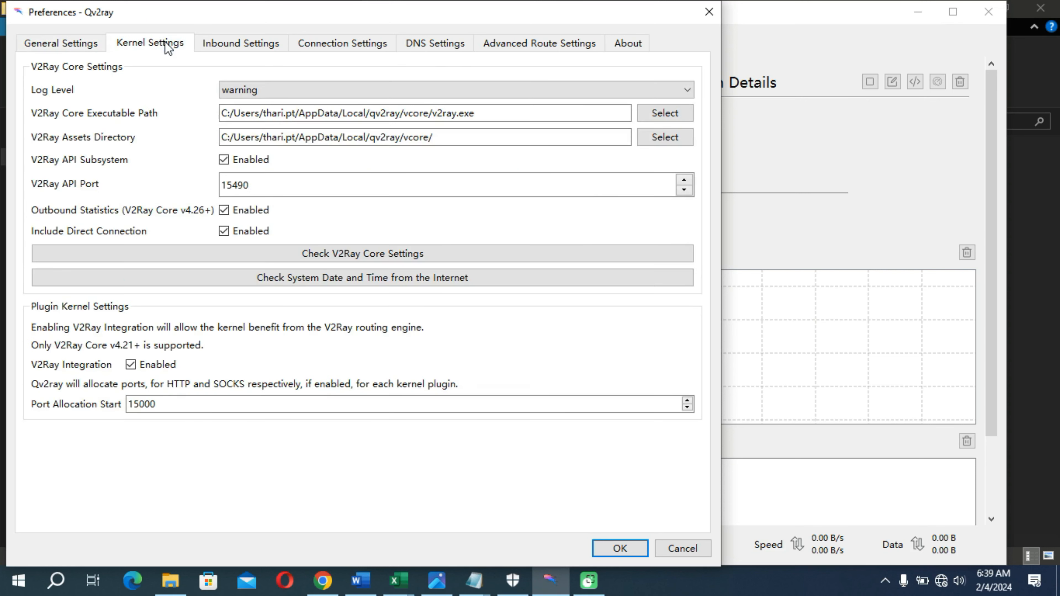
{"action": "left_click_drag", "start_coordinate": [293, 21], "coordinate": [584, 37]}
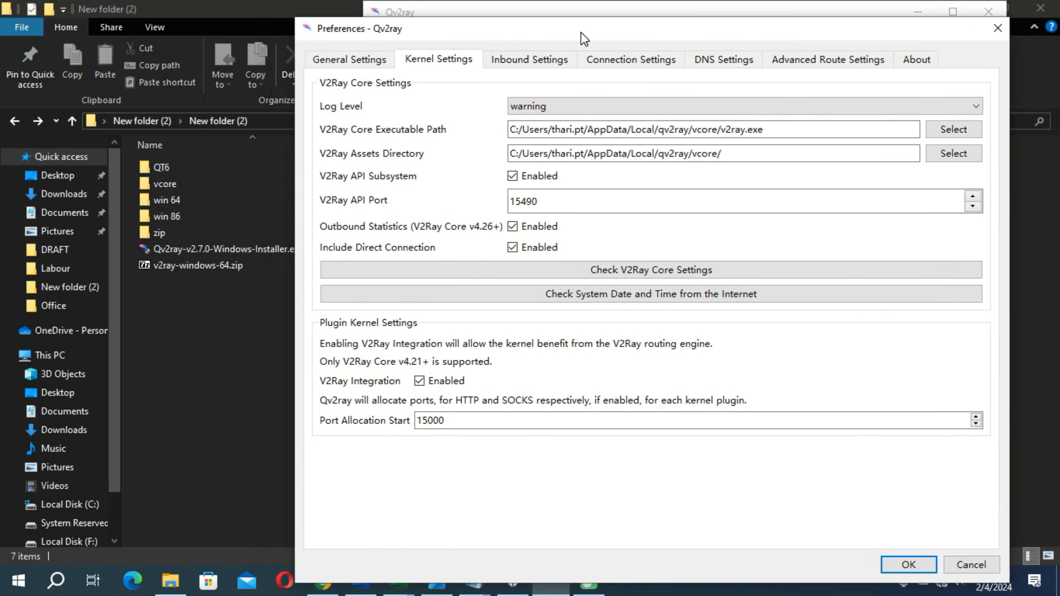
Step: Copy the vcore folder from New folder (2) in File Explorer and return to the Qv2ray preferences
{"action": "left_click", "coordinate": [154, 183]}
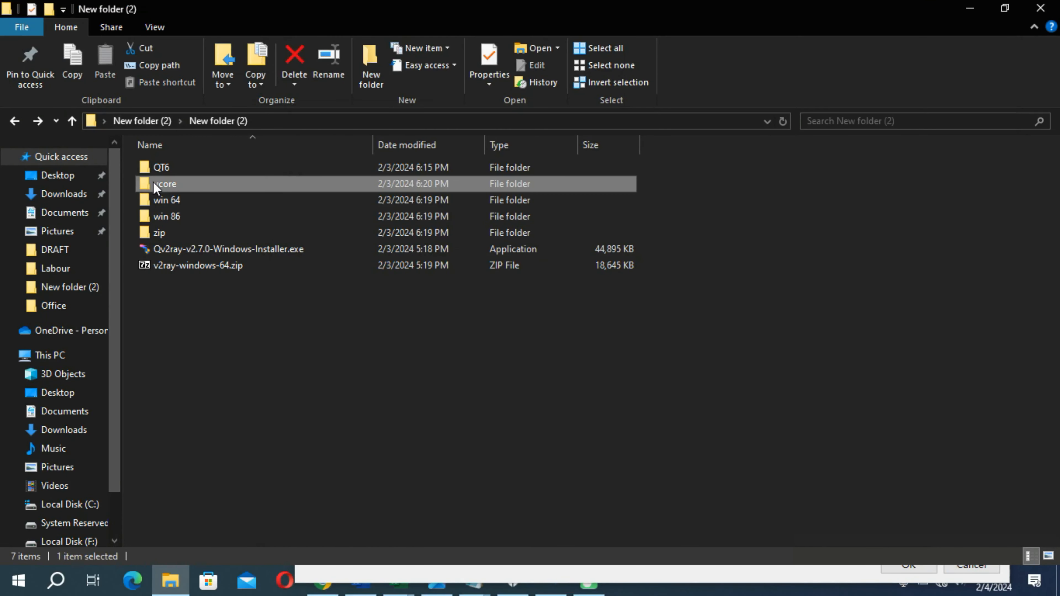
{"action": "right_click", "coordinate": [153, 182]}
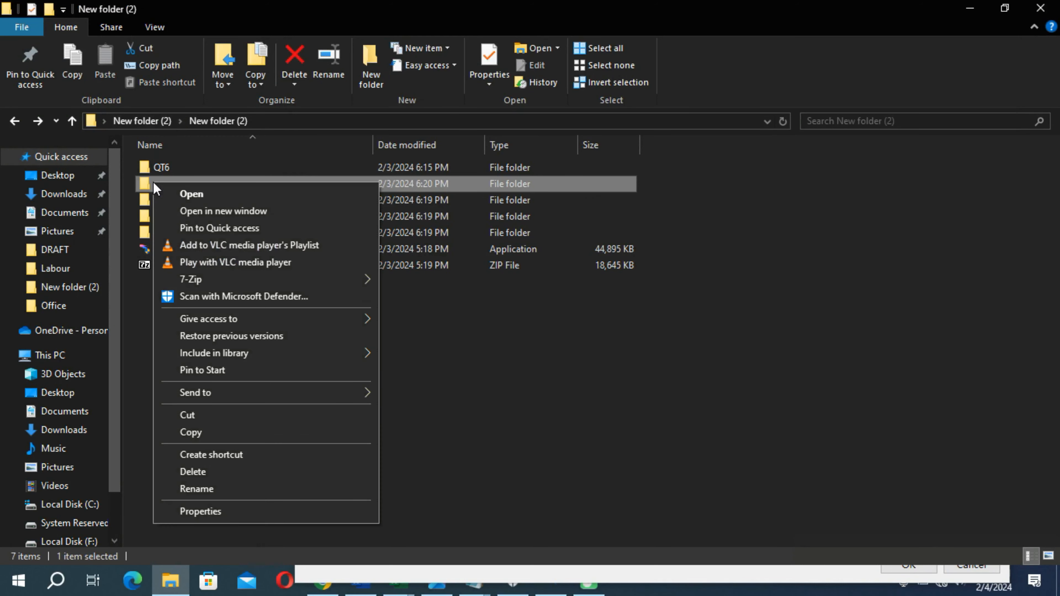
{"action": "left_click", "coordinate": [225, 433]}
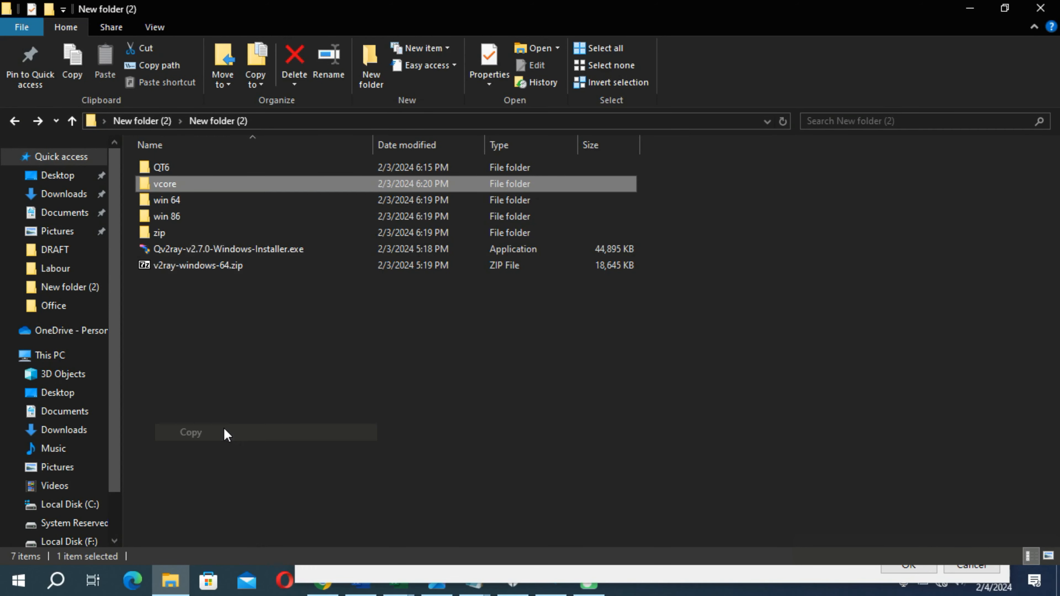
{"action": "left_click", "coordinate": [558, 595]}
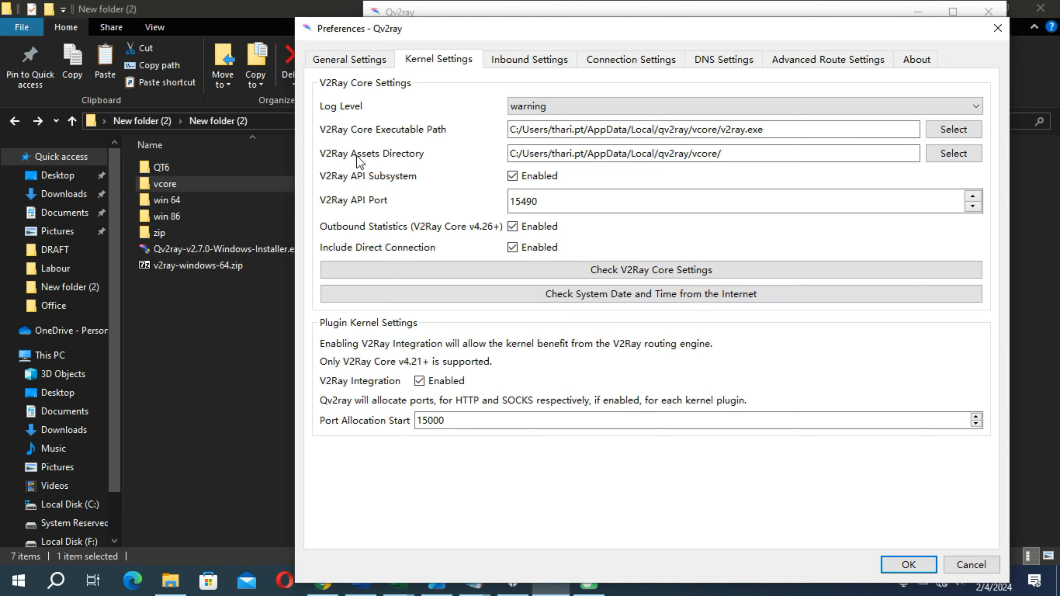
Step: Paste the vcore folder into Program Files/qv2ray and choose it as the V2Ray assets directory
{"action": "left_click", "coordinate": [954, 154]}
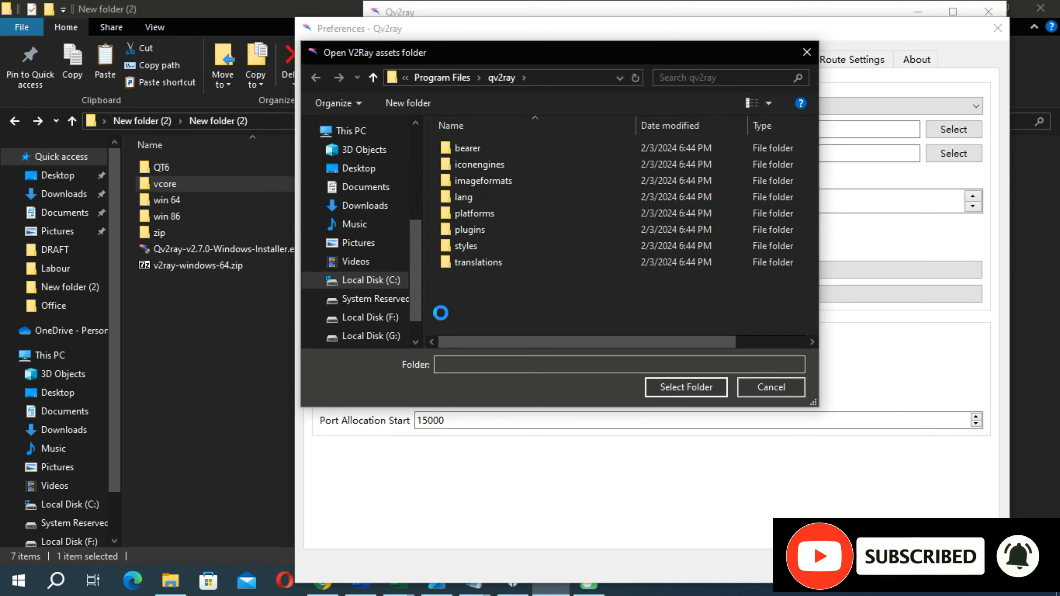
{"action": "right_click", "coordinate": [441, 313]}
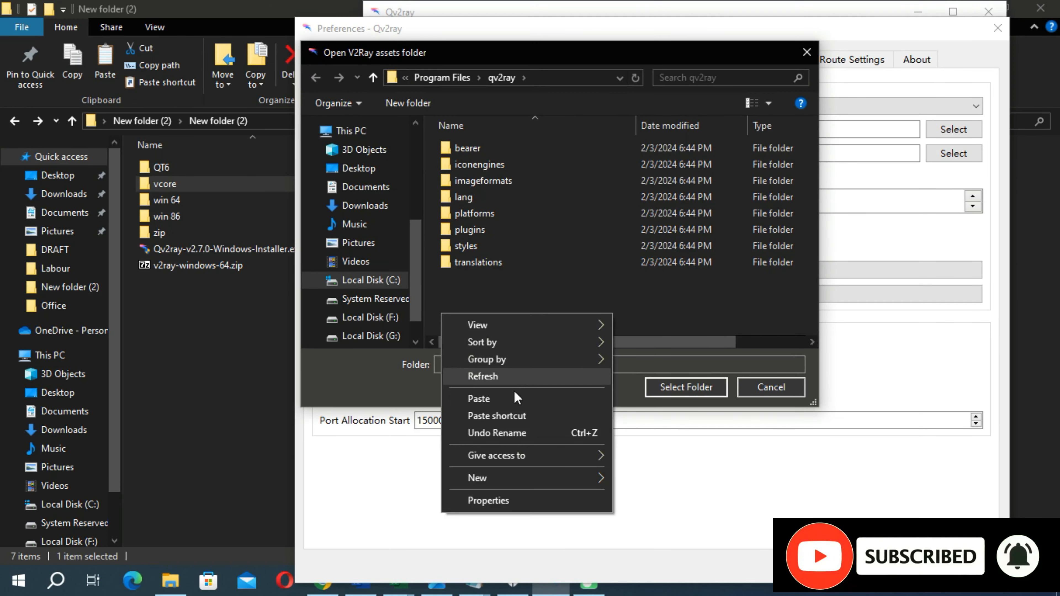
{"action": "left_click", "coordinate": [516, 400]}
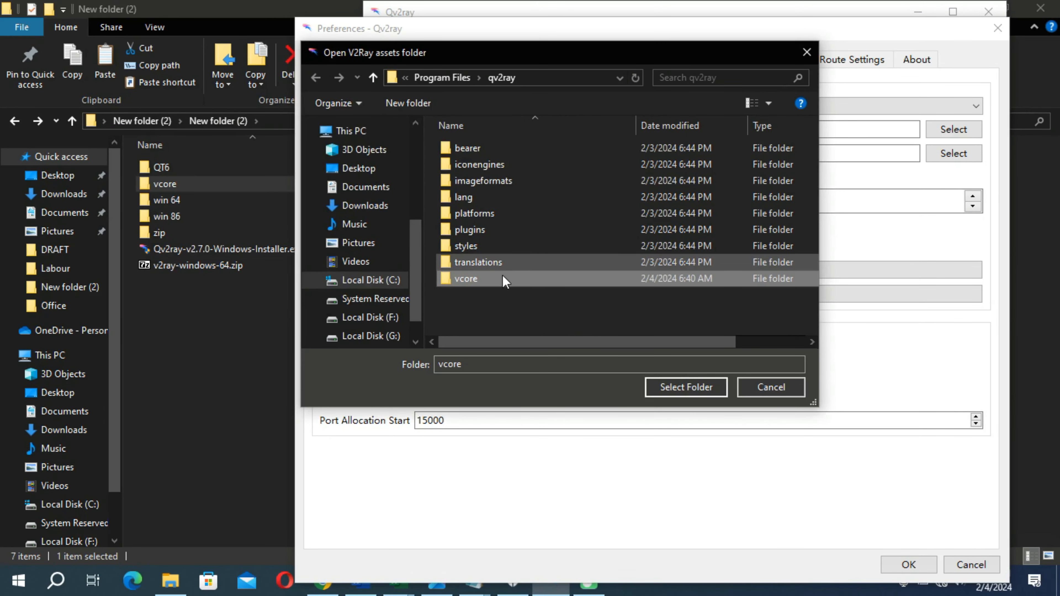
{"action": "left_click", "coordinate": [701, 388]}
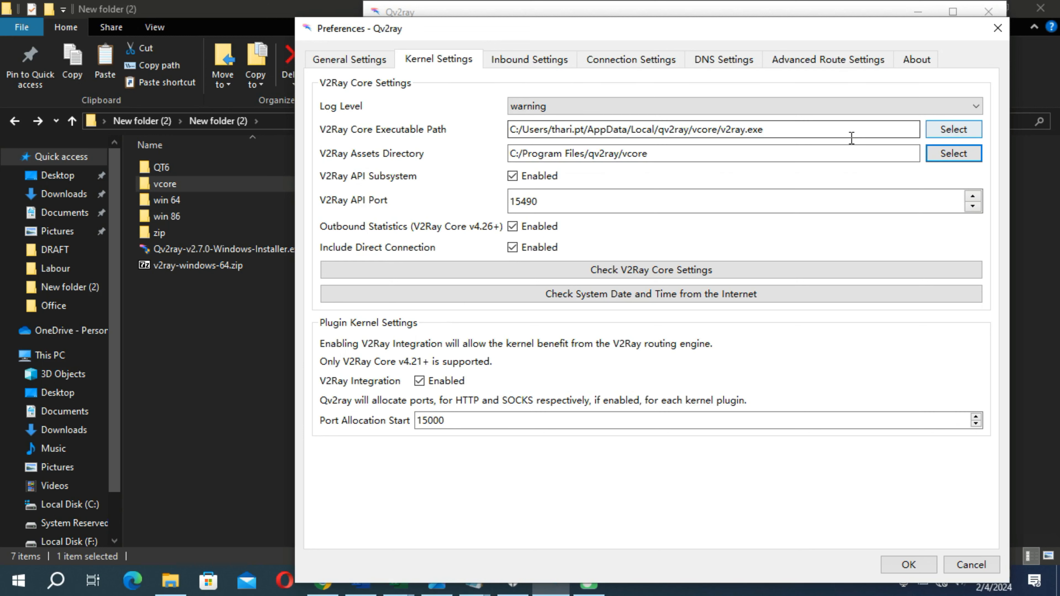
Step: Set the V2Ray core executable path to C:/Program Files/qv2ray/vcore/v2ray.exe and run the V2Ray core settings check
{"action": "left_click", "coordinate": [935, 130]}
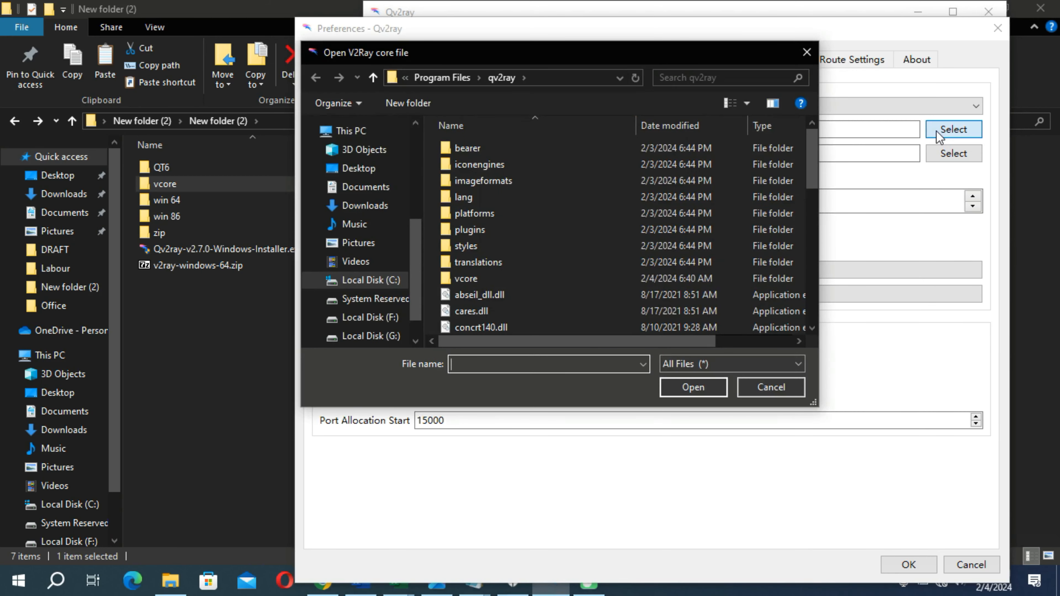
{"action": "double_click", "coordinate": [515, 279]}
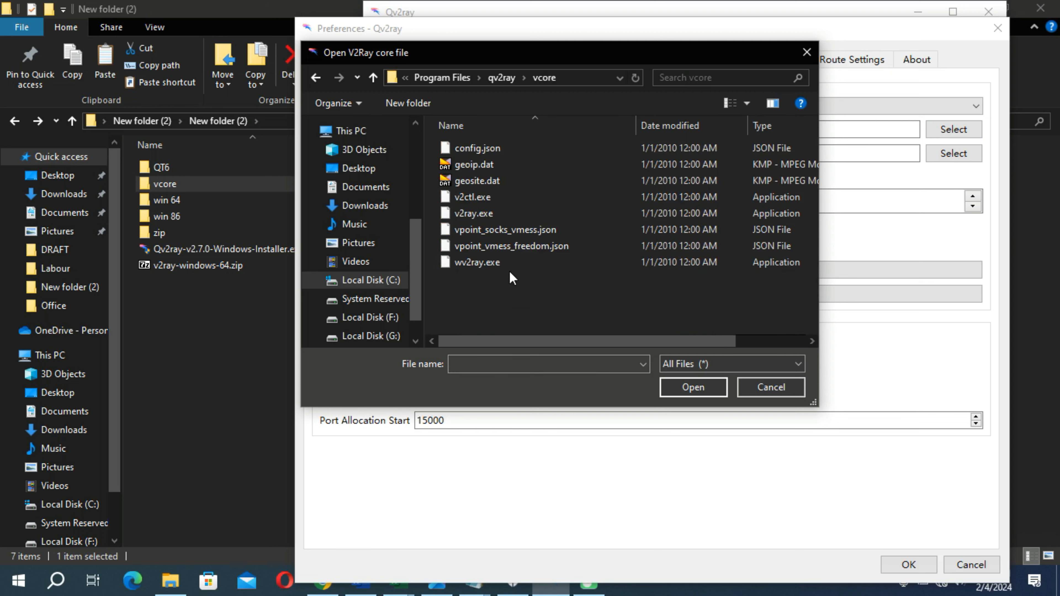
{"action": "left_click", "coordinate": [507, 216]}
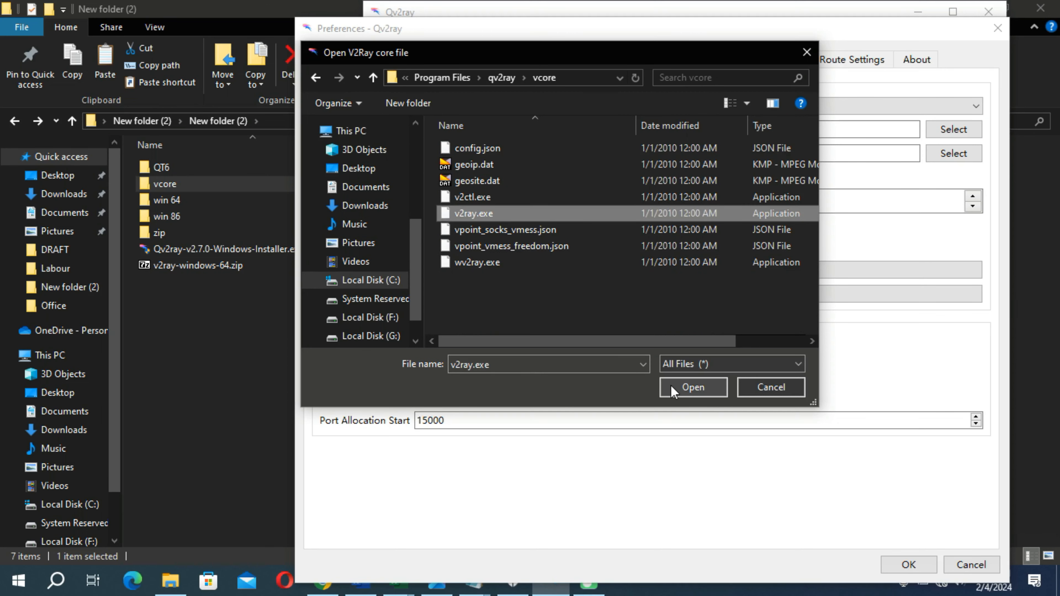
{"action": "left_click", "coordinate": [702, 391]}
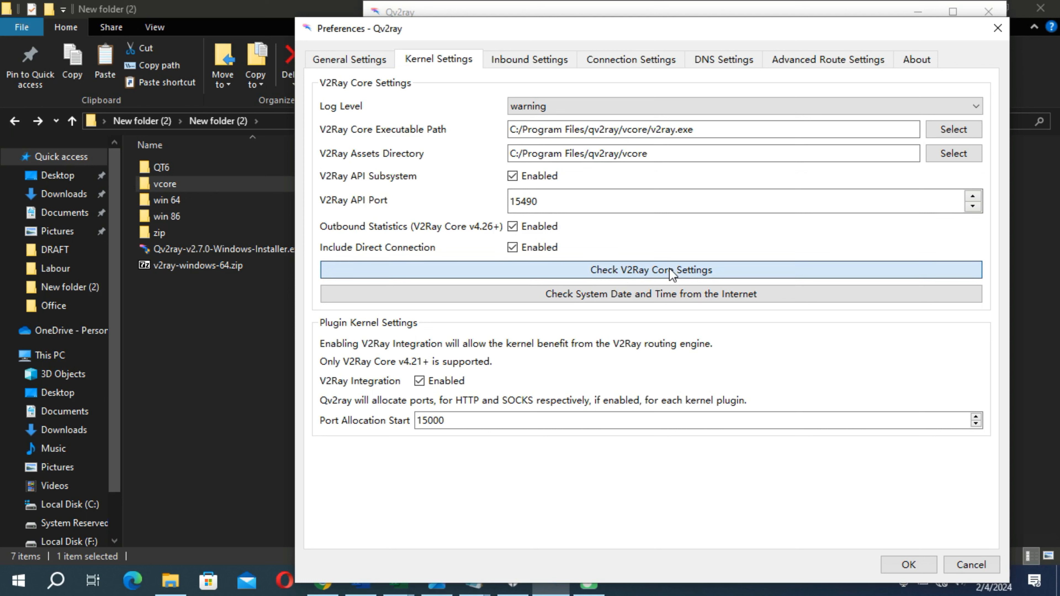
{"action": "left_click", "coordinate": [624, 273]}
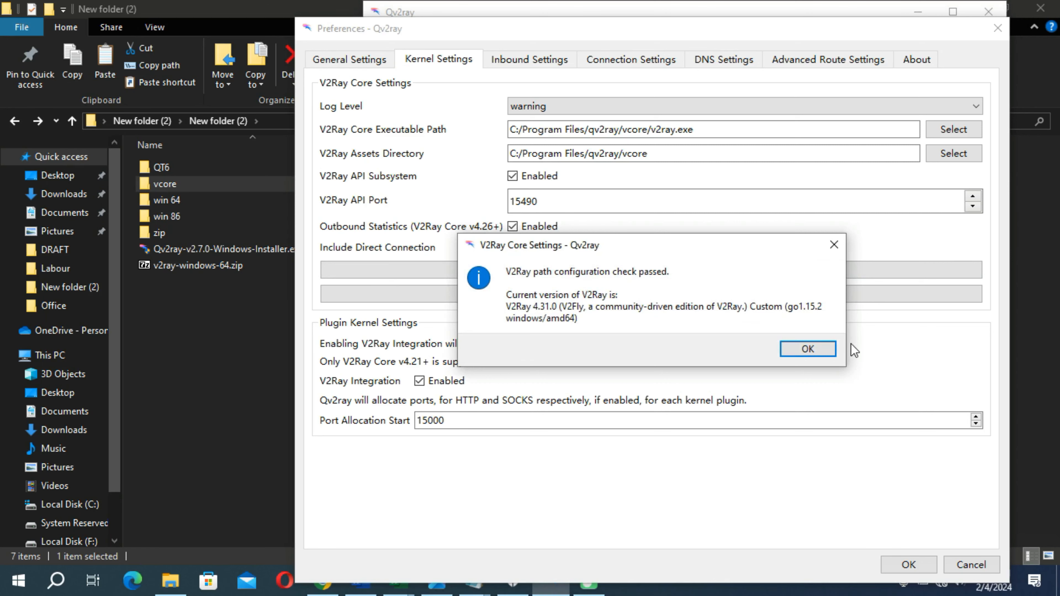
{"action": "left_click", "coordinate": [815, 350]}
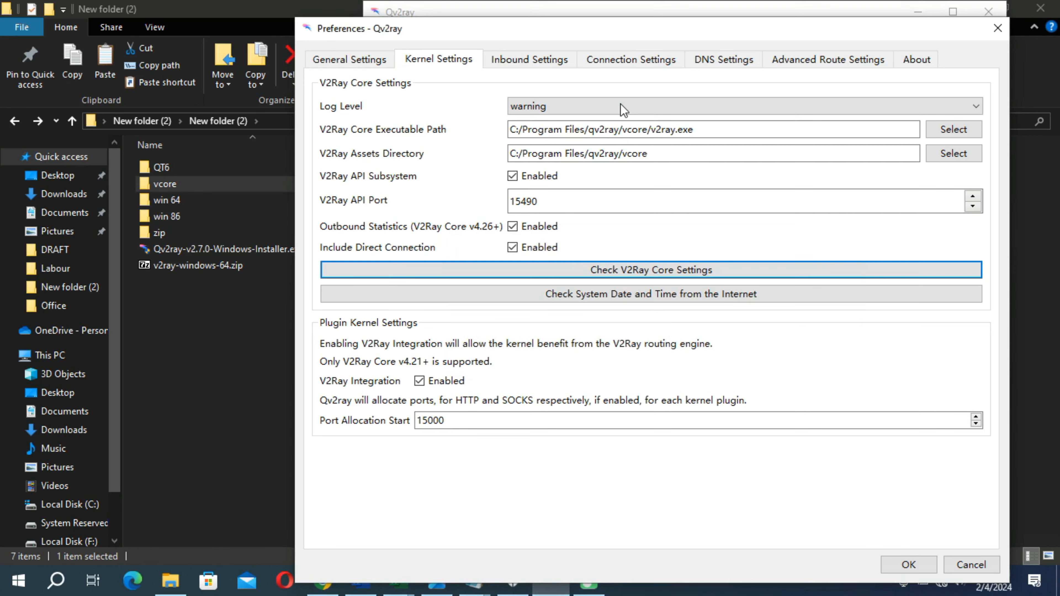
Step: Enable the Dokodemo Door inbound and turn on metadata-only sniffing for the SOCKS, Dokodemo Door and HTTP inbounds
{"action": "left_click", "coordinate": [527, 63]}
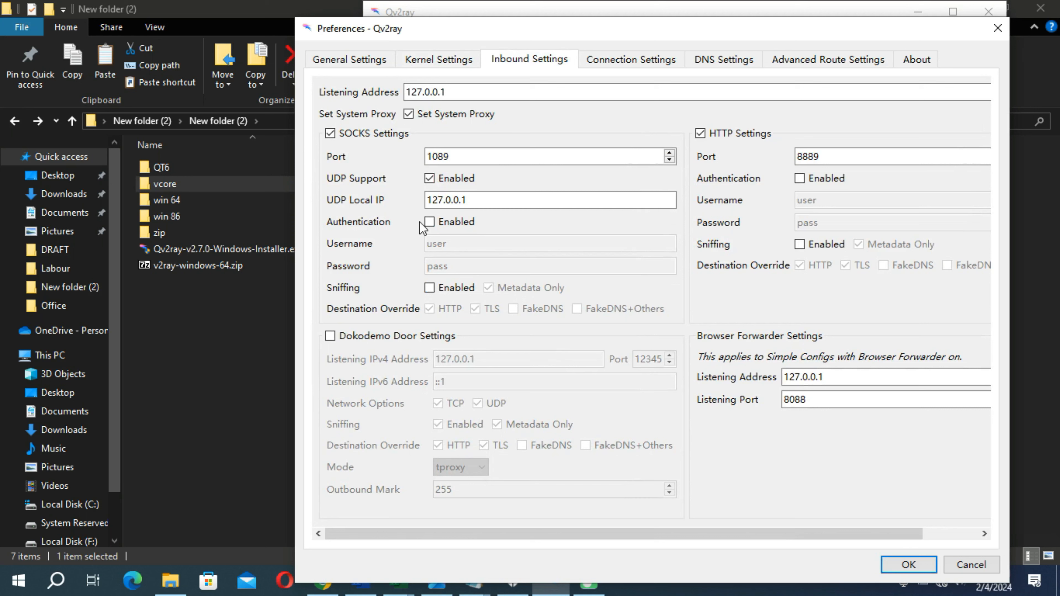
{"action": "left_click", "coordinate": [451, 290]}
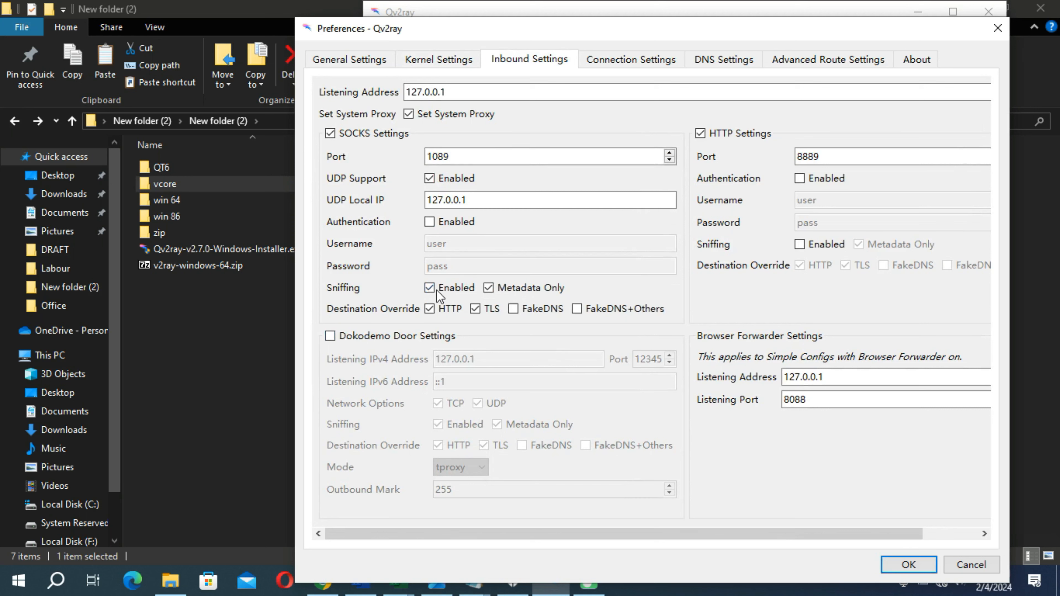
{"action": "left_click", "coordinate": [347, 338]}
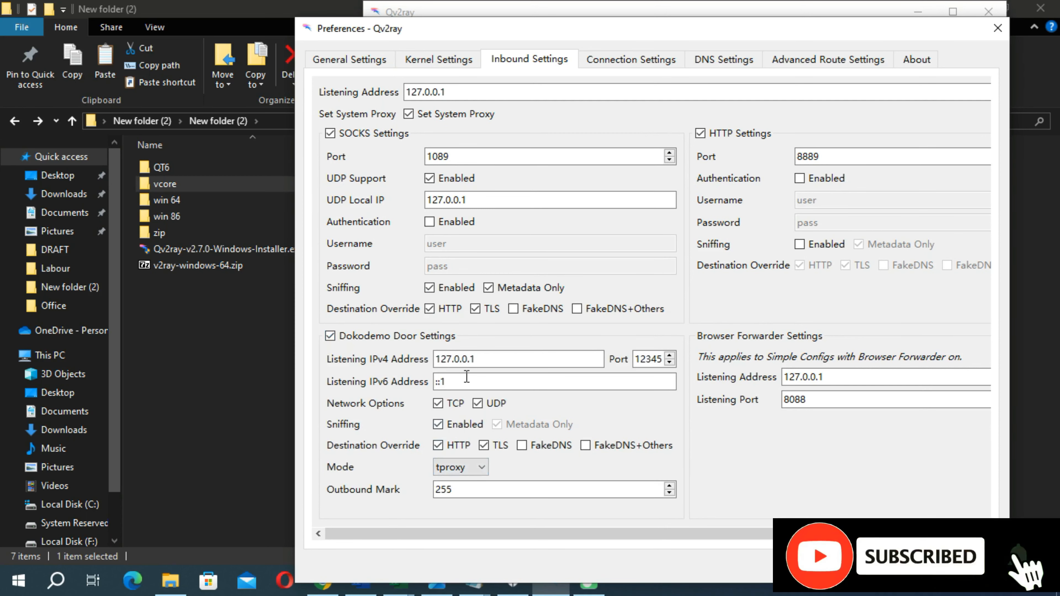
{"action": "left_click", "coordinate": [460, 424]}
{"action": "left_click", "coordinate": [460, 424]}
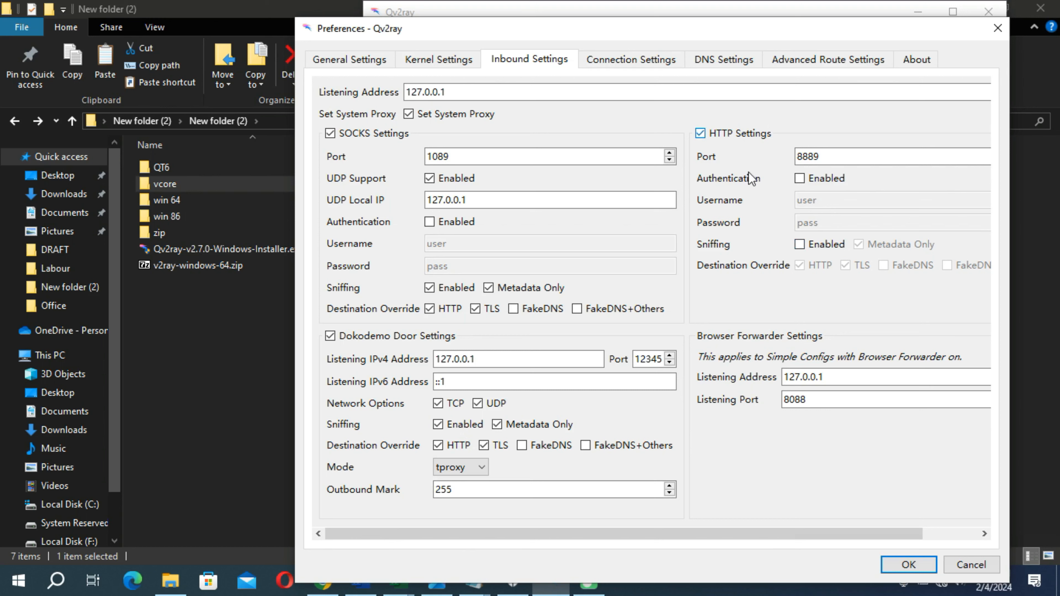
{"action": "left_click", "coordinate": [821, 245]}
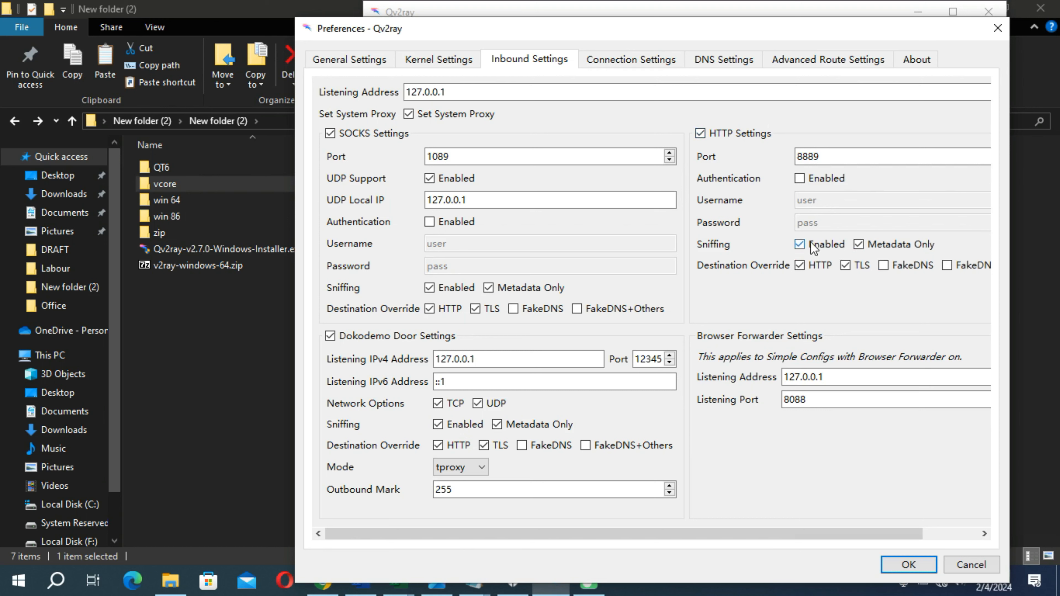
Step: Enable Bypass Bittorrent Protocol, Use V2Ray DNS for Direct Connection and DNS Intercept in the general connection settings
{"action": "left_click", "coordinate": [635, 59]}
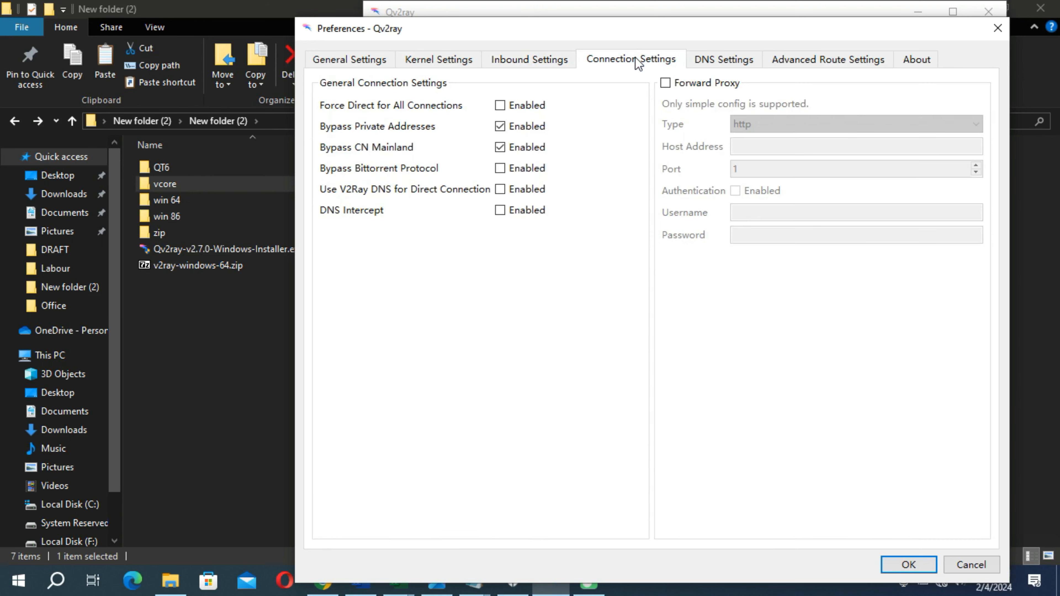
{"action": "left_click", "coordinate": [498, 168]}
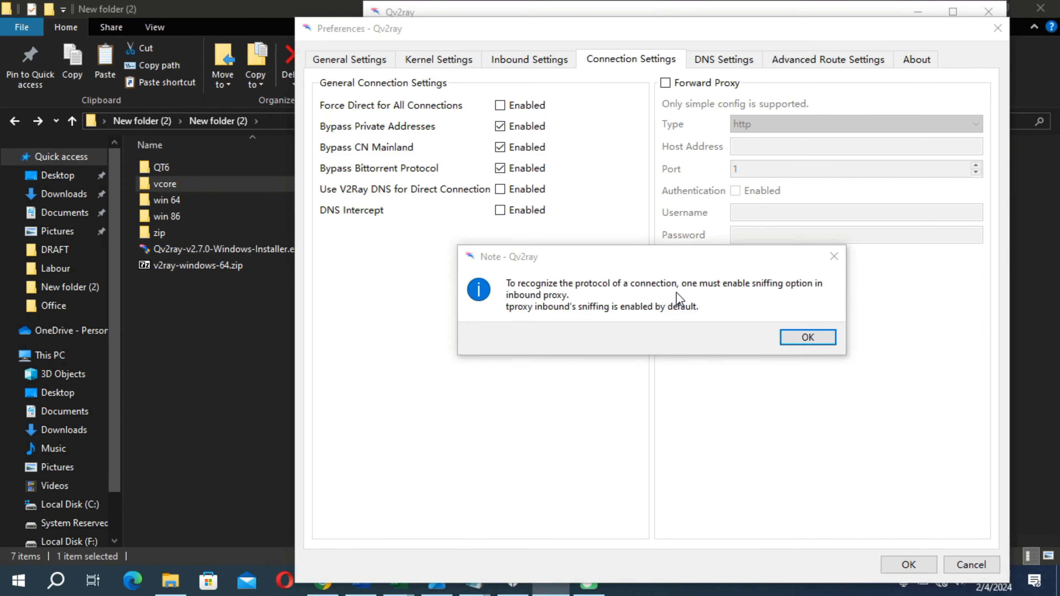
{"action": "left_click", "coordinate": [789, 336]}
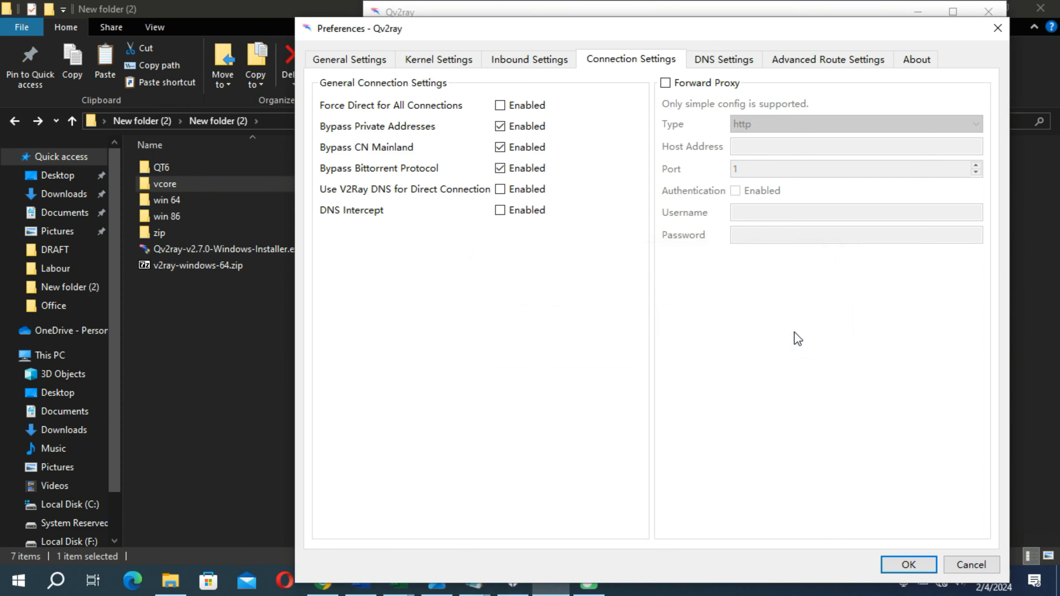
{"action": "left_click", "coordinate": [499, 192]}
{"action": "left_click", "coordinate": [500, 209]}
Step: Set the DNS query strategy to UseIPv4 in the miscellaneous DNS settings
{"action": "left_click", "coordinate": [735, 59]}
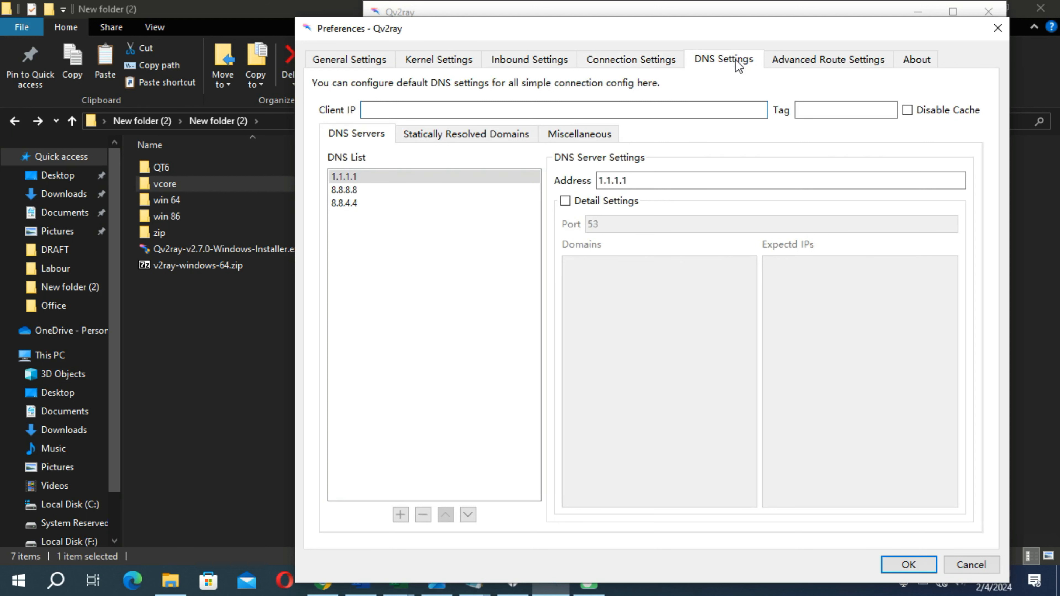
{"action": "left_click", "coordinate": [466, 135]}
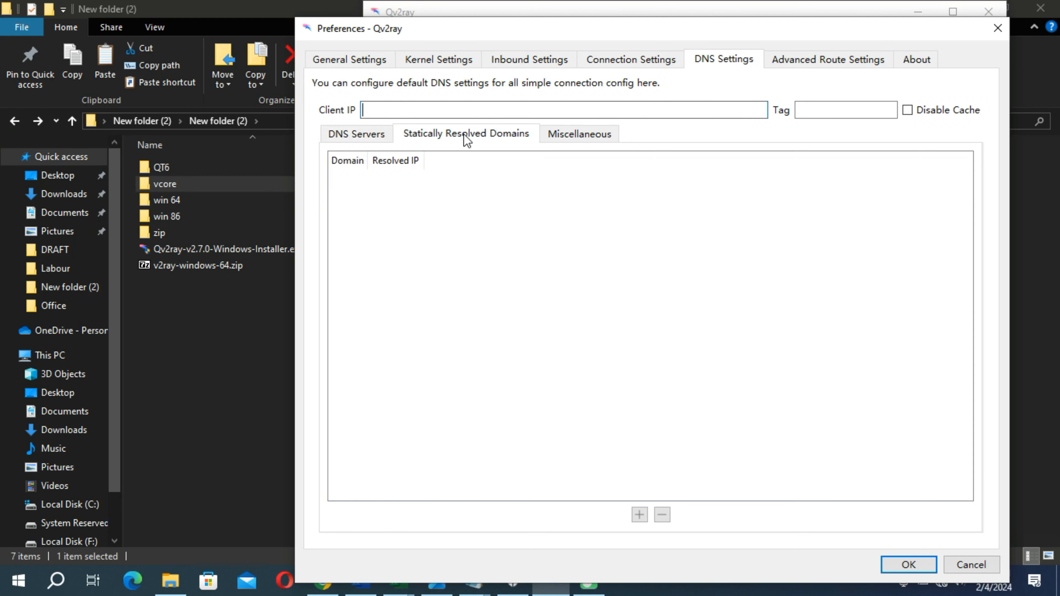
{"action": "left_click", "coordinate": [570, 137]}
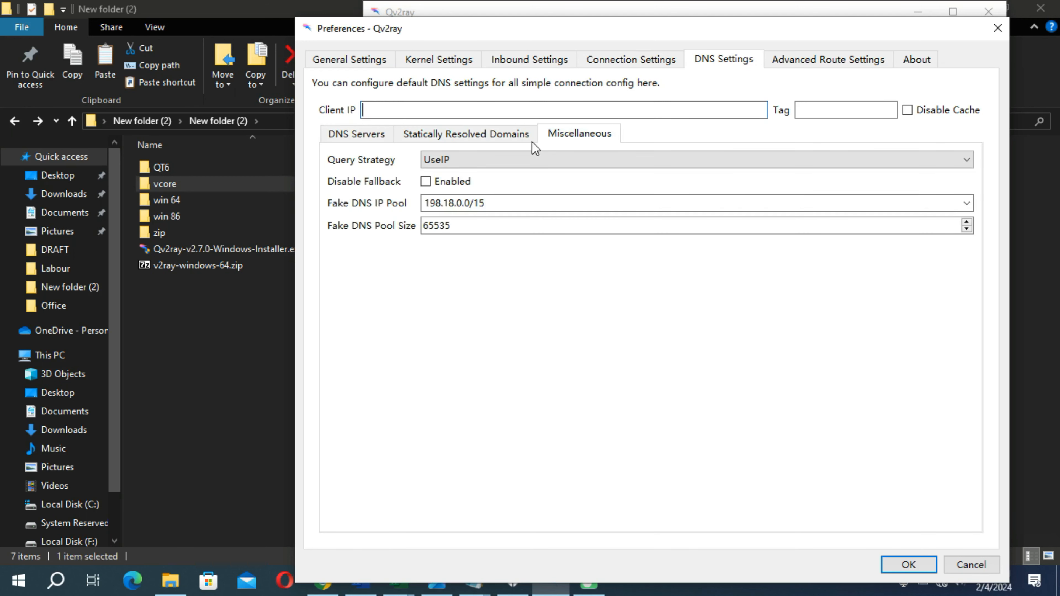
{"action": "left_click", "coordinate": [508, 156]}
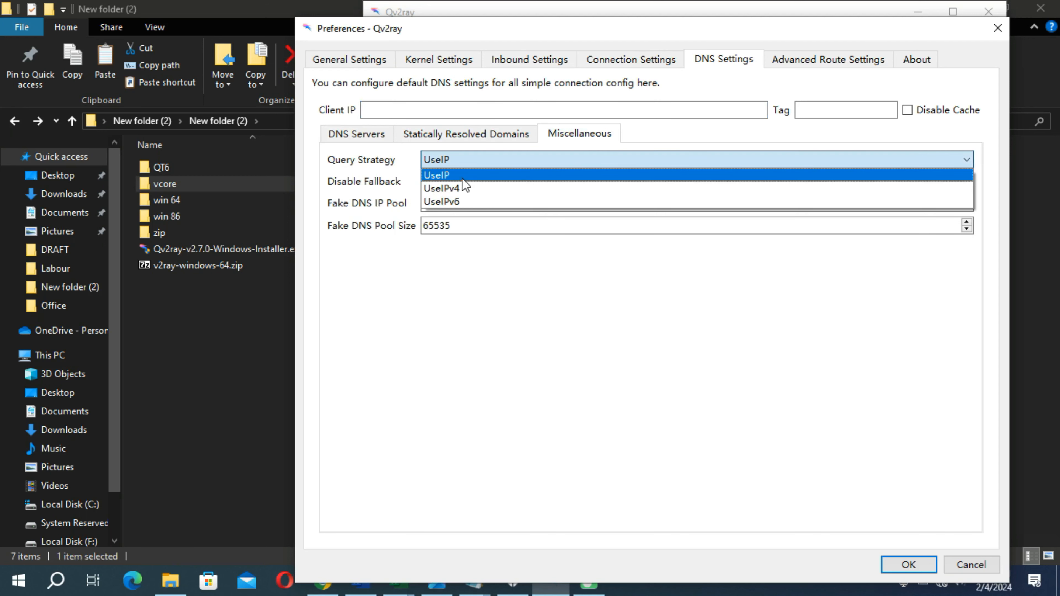
{"action": "left_click", "coordinate": [466, 190]}
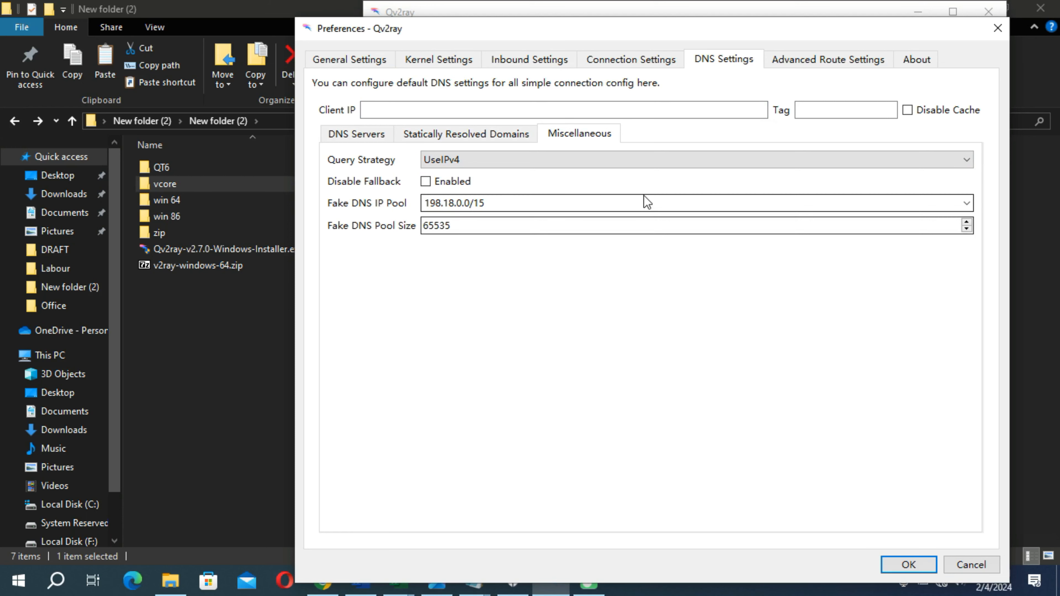
Step: Look over the advanced route settings and the About page, and save the preferences
{"action": "left_click", "coordinate": [836, 64]}
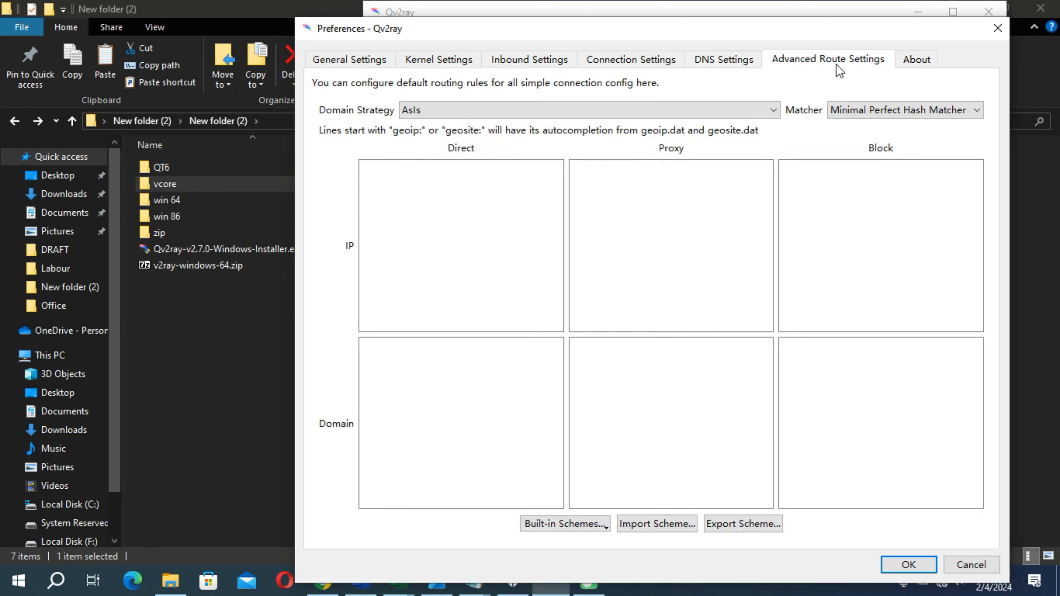
{"action": "left_click", "coordinate": [914, 67]}
{"action": "left_click", "coordinate": [909, 571]}
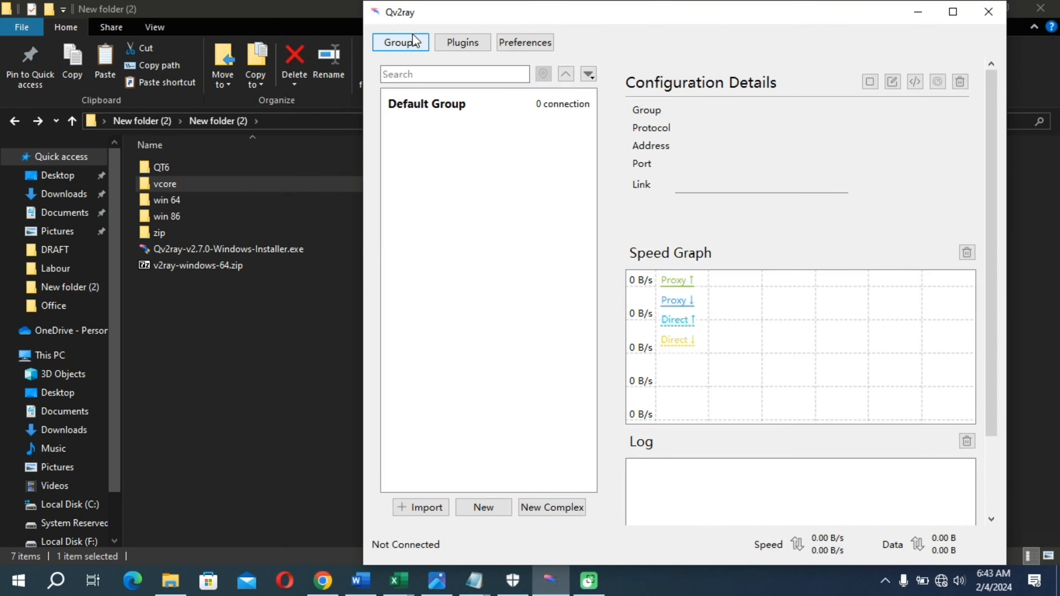
Step: Switch to the File Explorer window showing New folder (2)
{"action": "left_click", "coordinate": [1016, 547]}
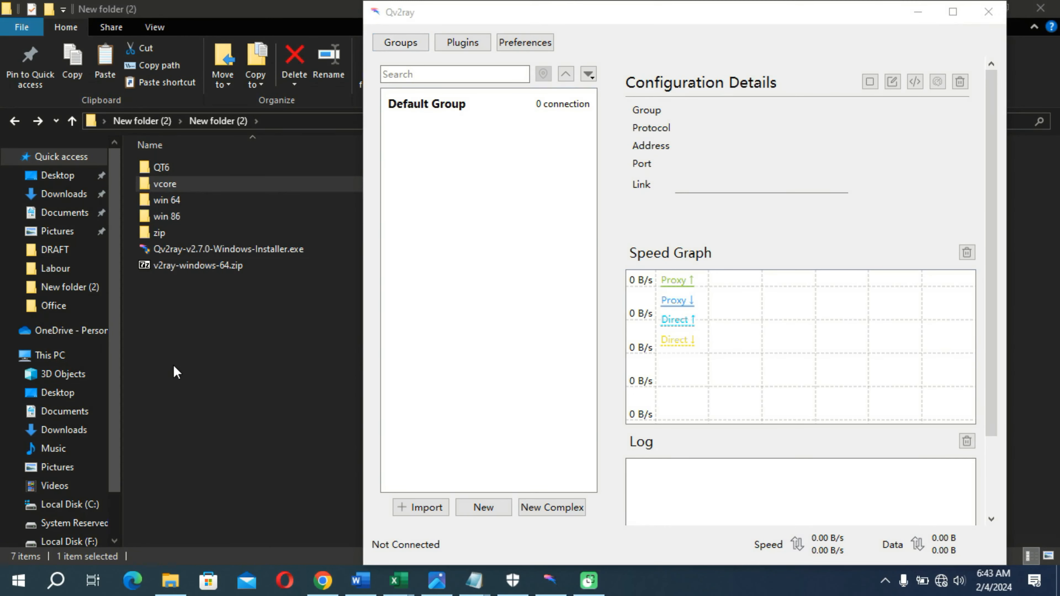
{"action": "left_click", "coordinate": [174, 323]}
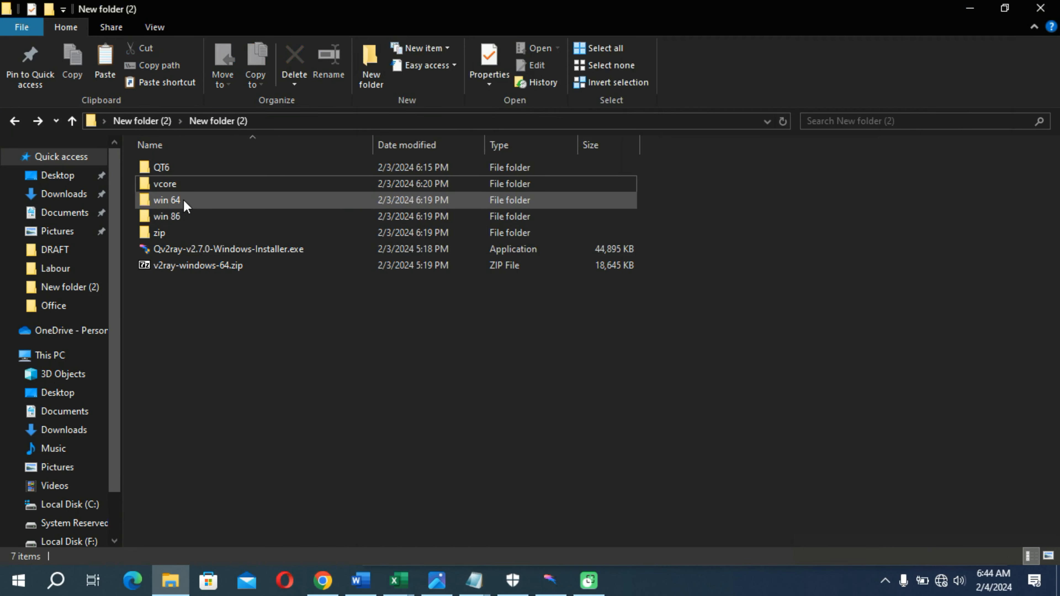